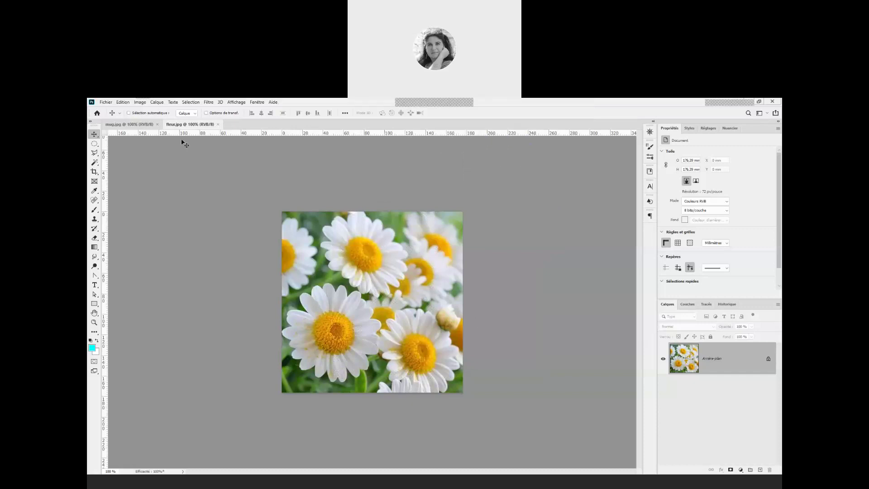
- Copy the daisy picture from fleur.jpg into mug.jpg as a new layer and centre it over the mug
left_click(142, 126)
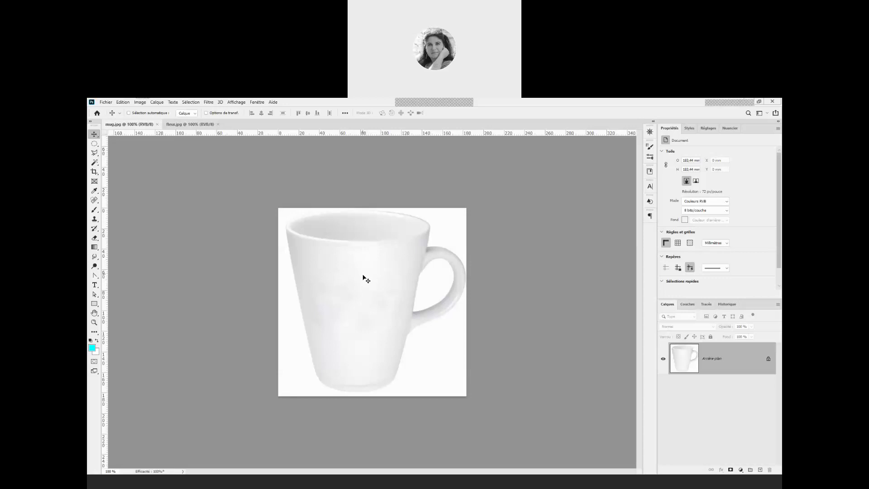
left_click(196, 125)
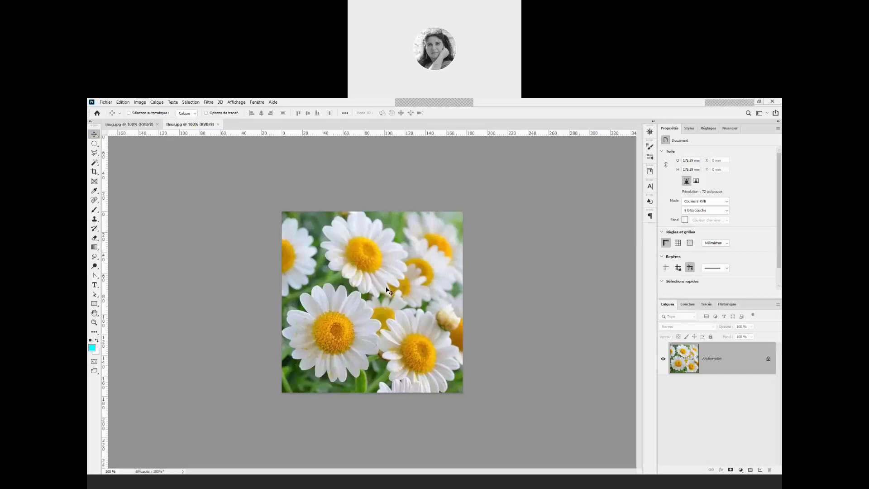
left_click(141, 125)
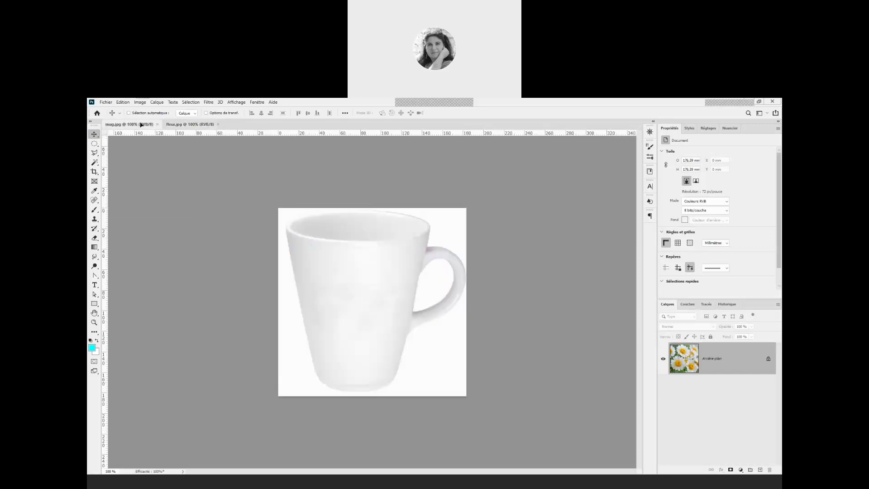
key("ctrl+v")
left_click_drag(380, 277, 417, 265)
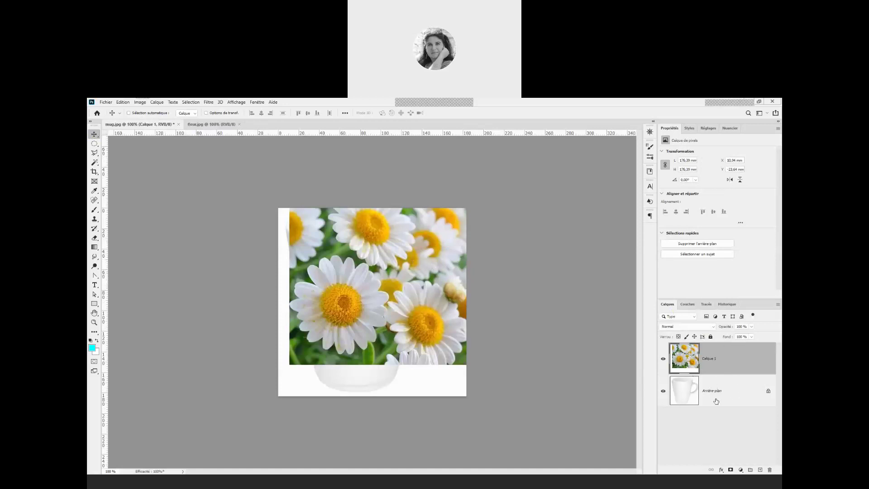
left_click_drag(410, 254, 399, 280)
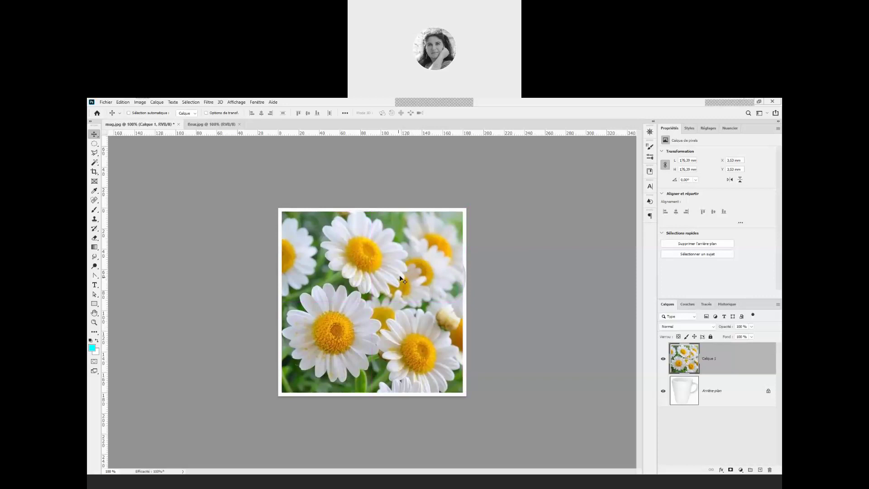
- Scale the daisy layer proportionally to about 83% with Free Transform and place it over the mug's body
left_click(122, 103)
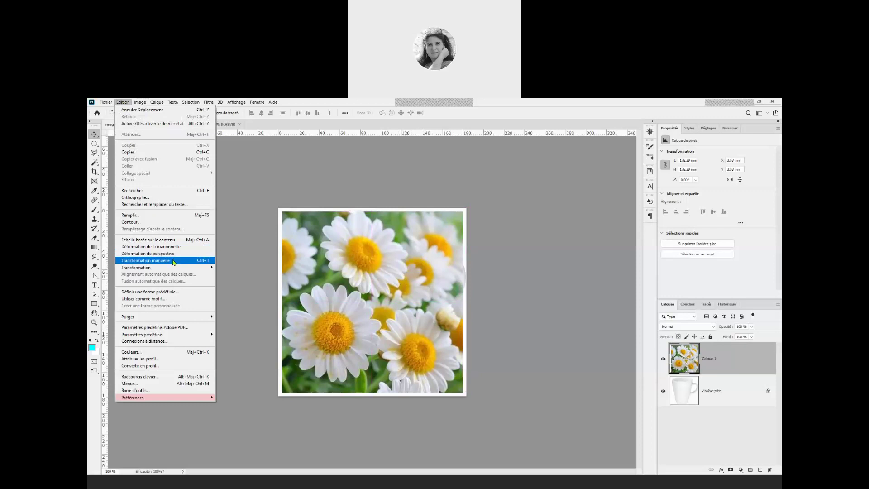
left_click(202, 261)
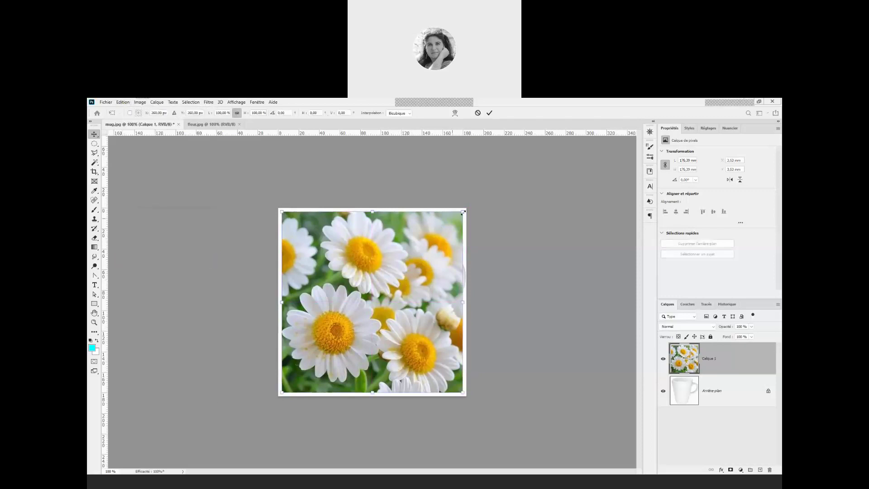
left_click_drag(461, 210, 427, 238)
mouse_move(362, 283)
left_mouse_down()
mouse_move(384, 265)
mouse_move(366, 272)
left_mouse_up()
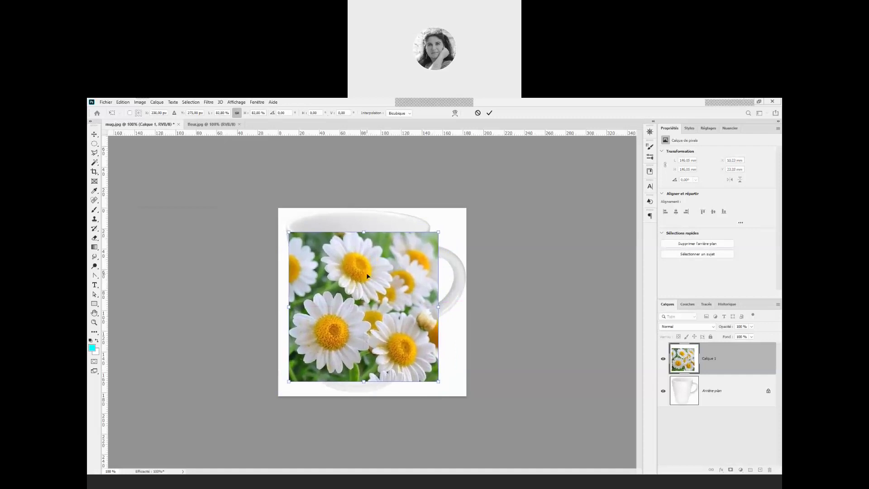
key("Return")
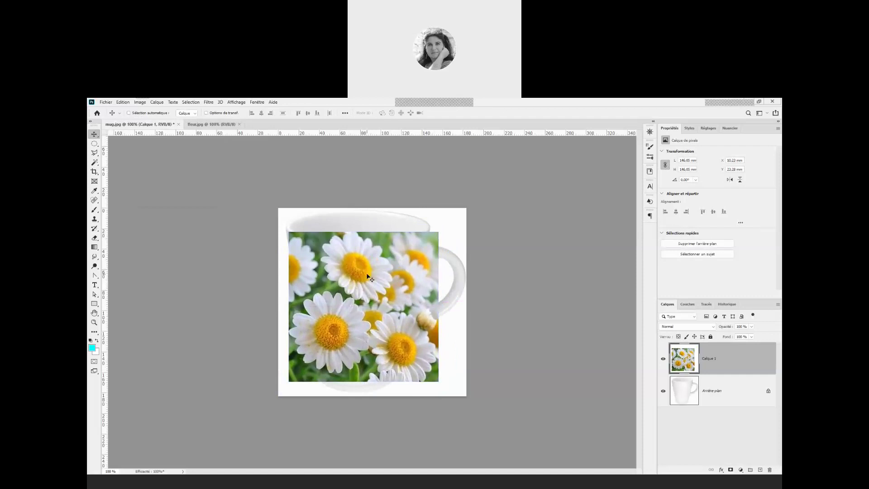
- Shift the daisy layer slightly left and warp its upper corners and top edge to follow the curve of the mug's rim
mouse_move(330, 265)
left_mouse_down()
mouse_move(461, 250)
mouse_move(371, 270)
mouse_move(321, 262)
mouse_move(330, 268)
left_mouse_up()
key("ctrl+t")
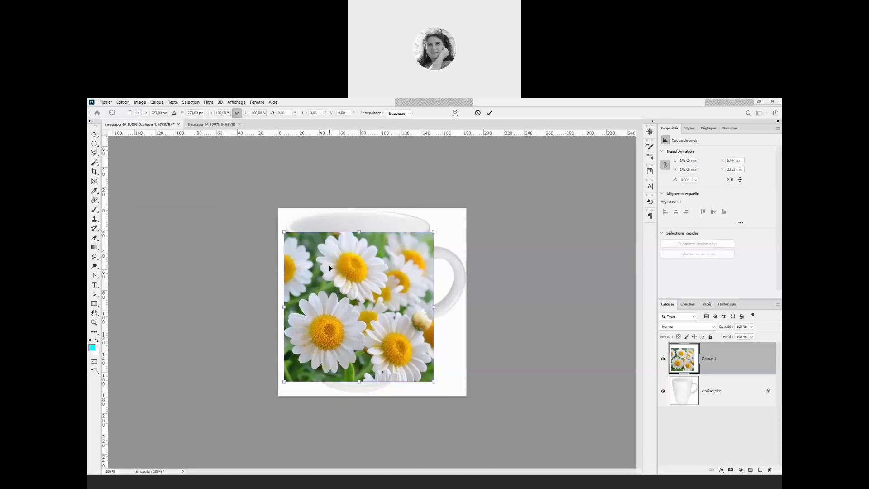
right_click(338, 260)
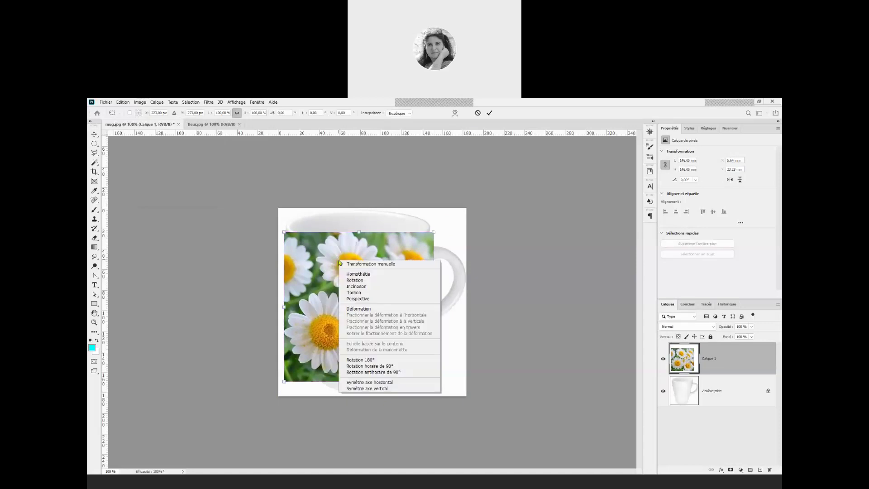
left_click(367, 309)
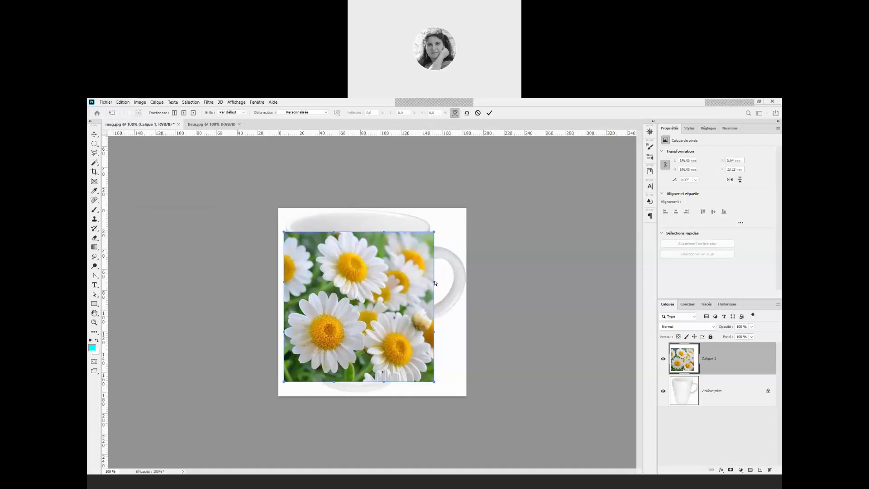
left_click_drag(384, 233, 362, 272)
left_click(424, 236, "ctrl")
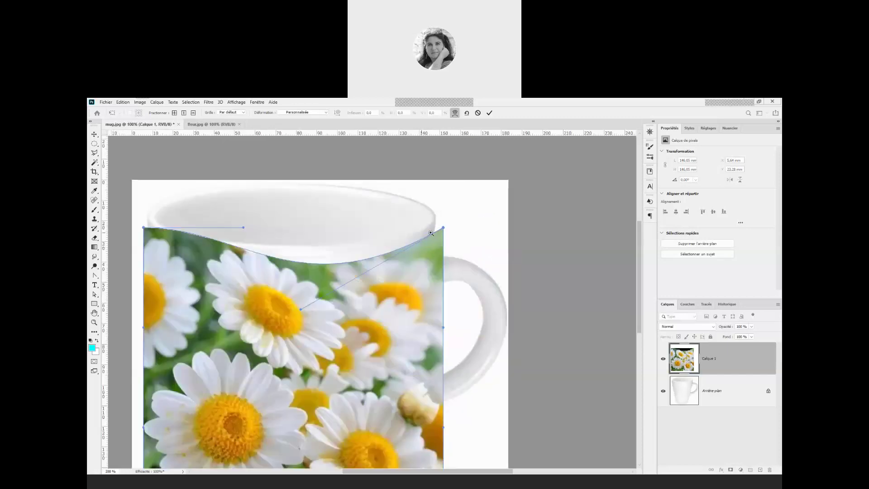
left_click_drag(450, 226, 436, 218)
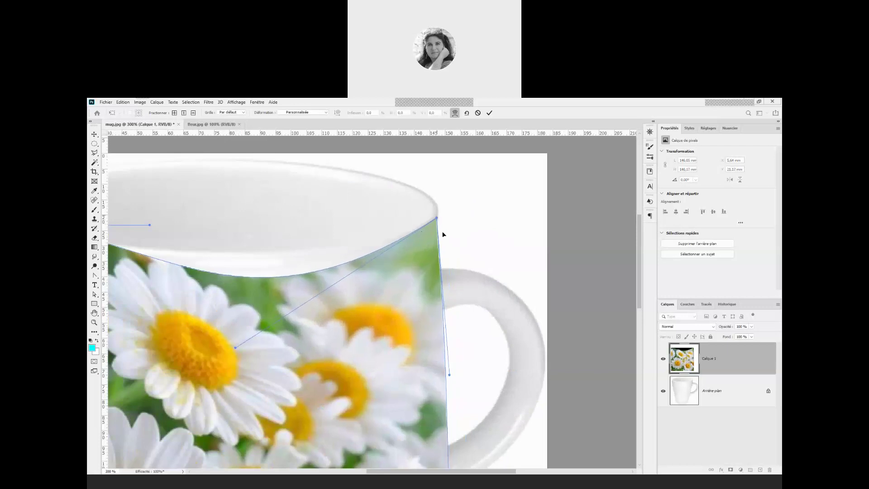
scroll(245, 240, "left", 6)
scroll(179, 186, "down", 1)
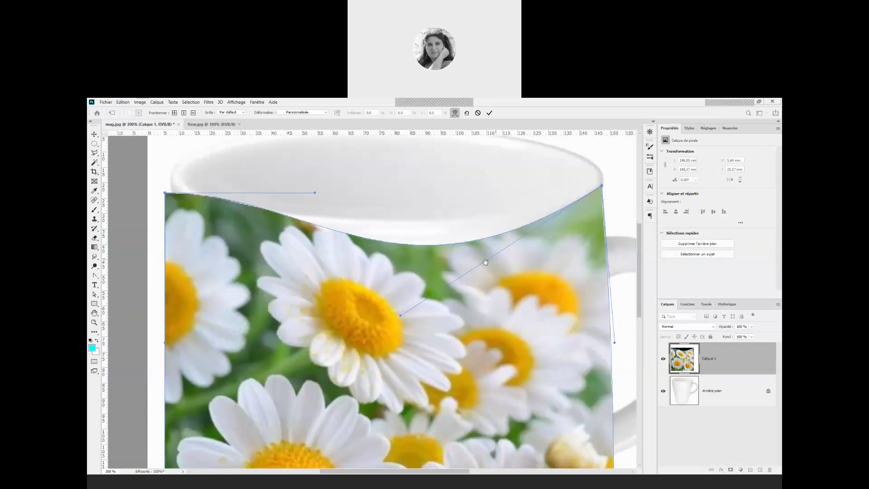
mouse_move(168, 195)
left_mouse_down()
mouse_move(216, 223)
mouse_move(176, 197)
mouse_move(172, 185)
left_mouse_up()
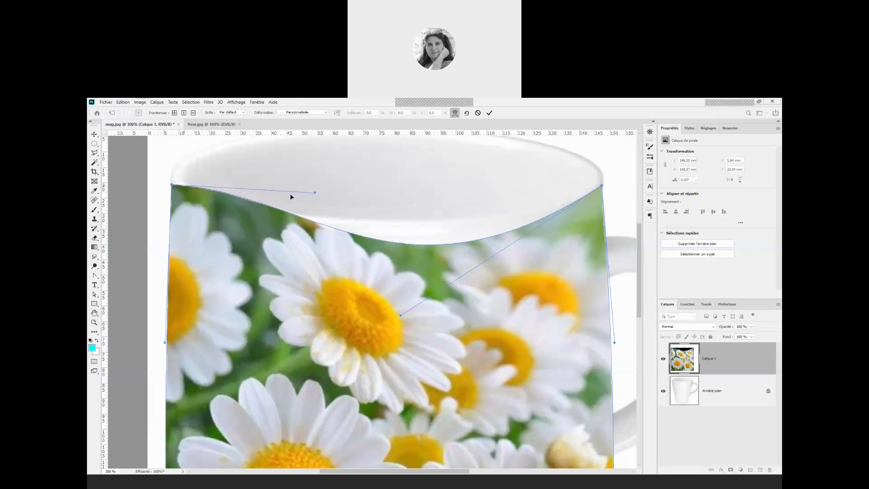
left_click_drag(315, 194, 425, 253)
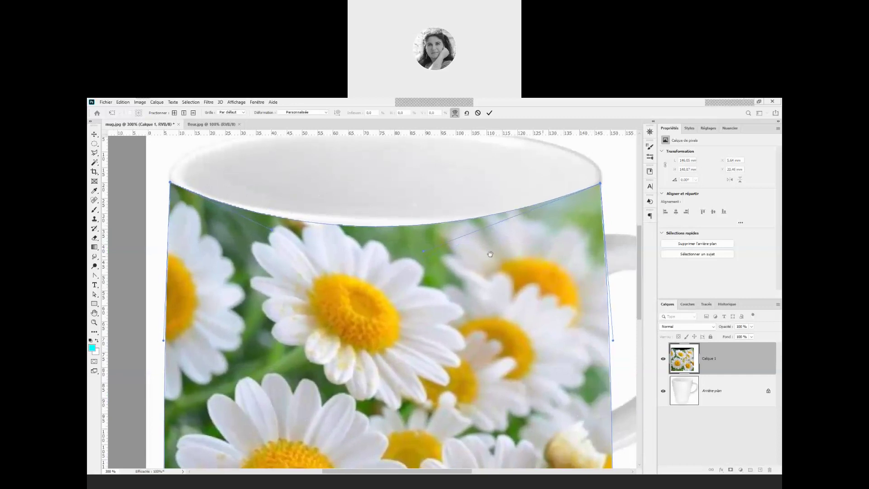
- Warp the daisy layer's lower-right corner and right edge to follow the mug's tapered side next to the handle
left_click_drag(538, 280, 446, 174)
scroll(496, 349, "down", 4)
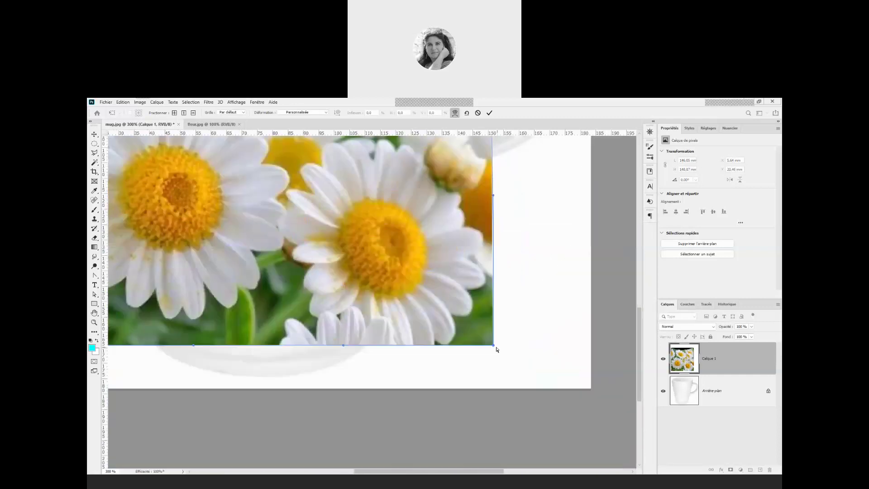
left_click_drag(495, 347, 371, 345)
left_click_drag(493, 197, 400, 268)
left_click_drag(471, 201, 479, 414)
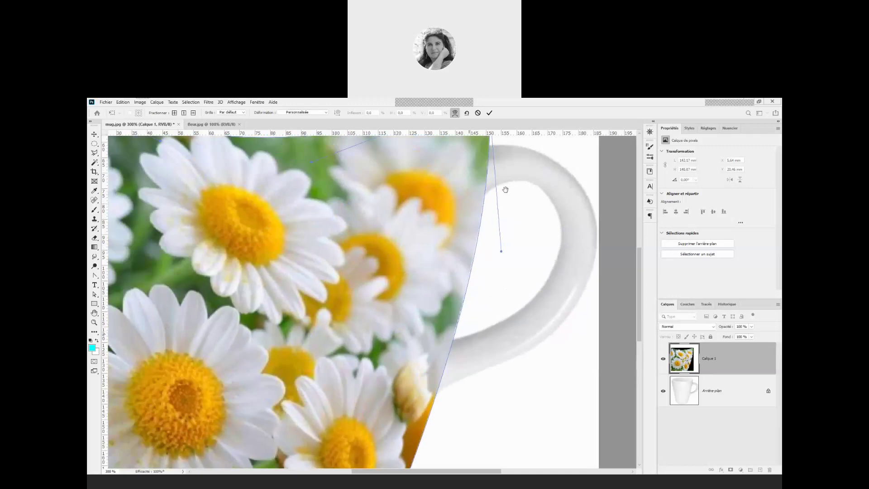
left_click_drag(505, 189, 518, 227)
left_click_drag(511, 284, 466, 310)
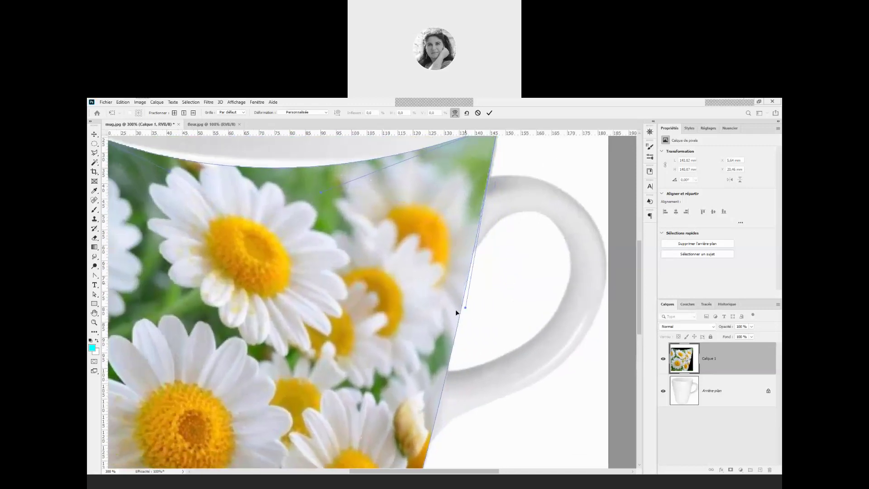
- Warp the daisy layer's lower-left corner and bottom edge to match the mug's rounded base
left_click_drag(390, 340, 442, 264)
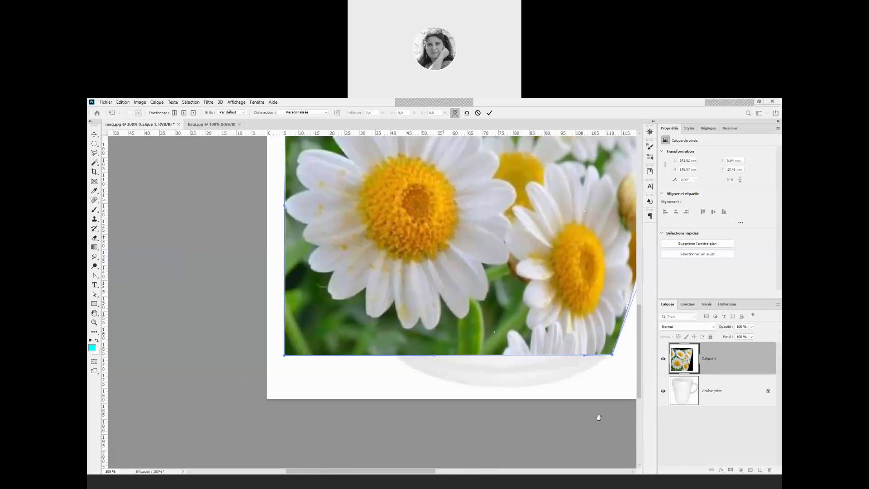
left_click_drag(583, 354, 556, 403)
left_click_drag(285, 356, 386, 337)
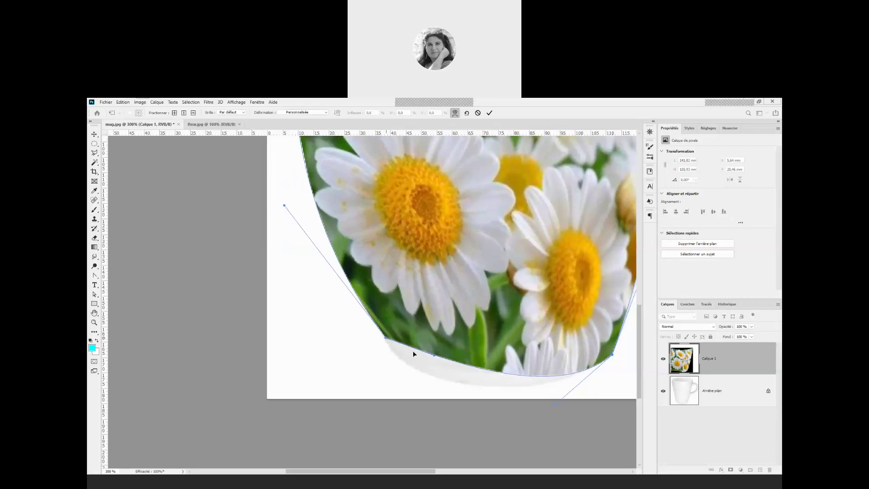
left_click_drag(434, 357, 395, 391)
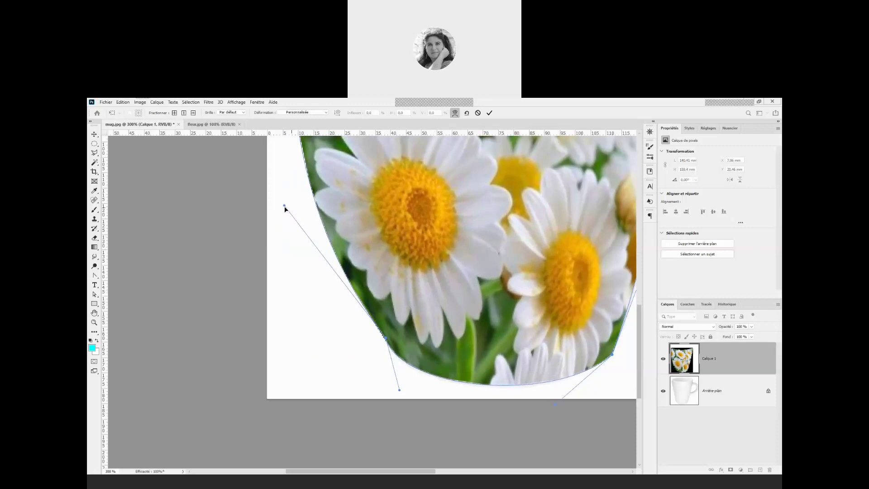
- Straighten the daisy layer's left edge along the mug's tapered side and apply the warp
left_click_drag(284, 207, 398, 260)
left_click_drag(321, 272, 355, 278)
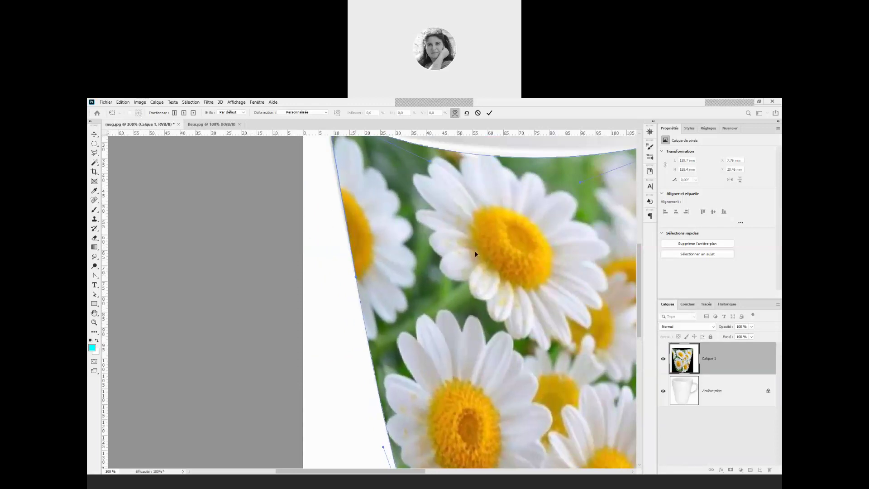
left_click_drag(489, 250, 412, 290)
key("ctrl+minus")
key("ctrl+minus")
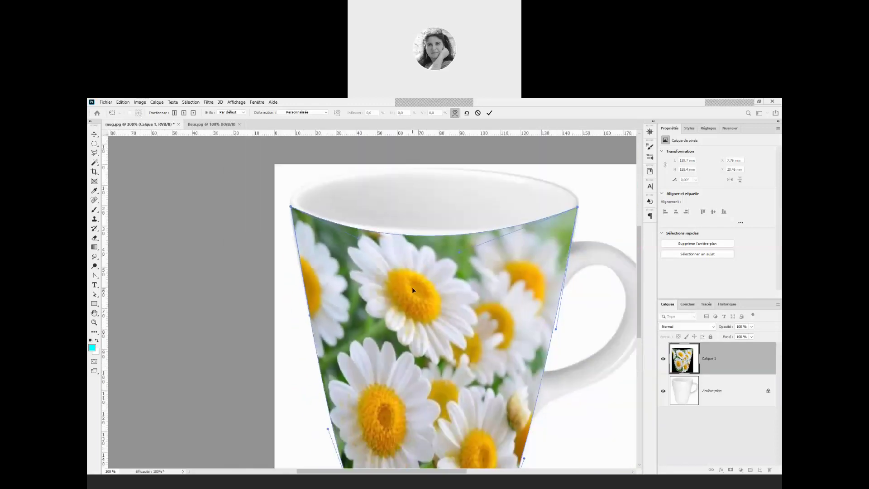
key("Return")
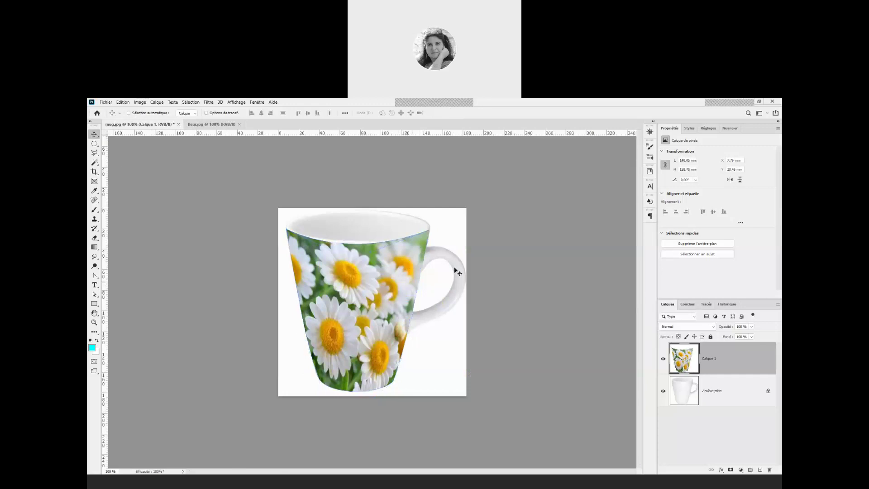
- Load the transparency of Calque 1 as a new selection around the warped daisy picture
scroll(403, 259, "up", 1)
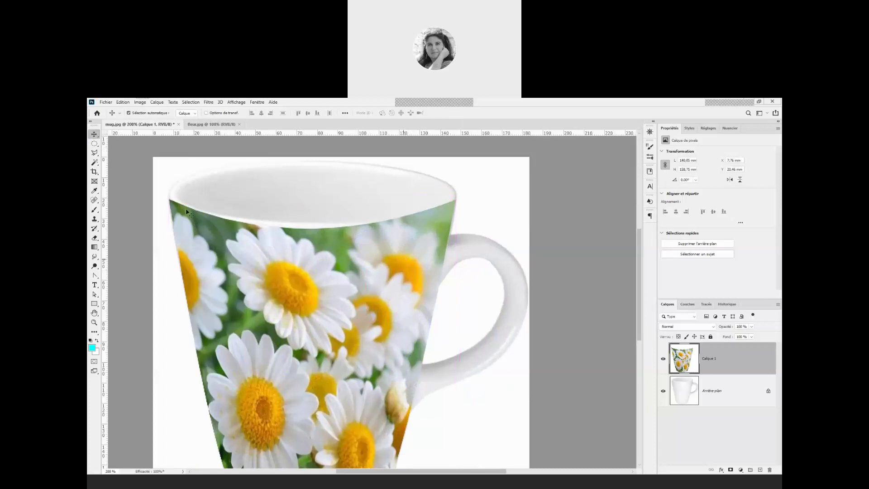
left_click_drag(358, 281, 419, 224)
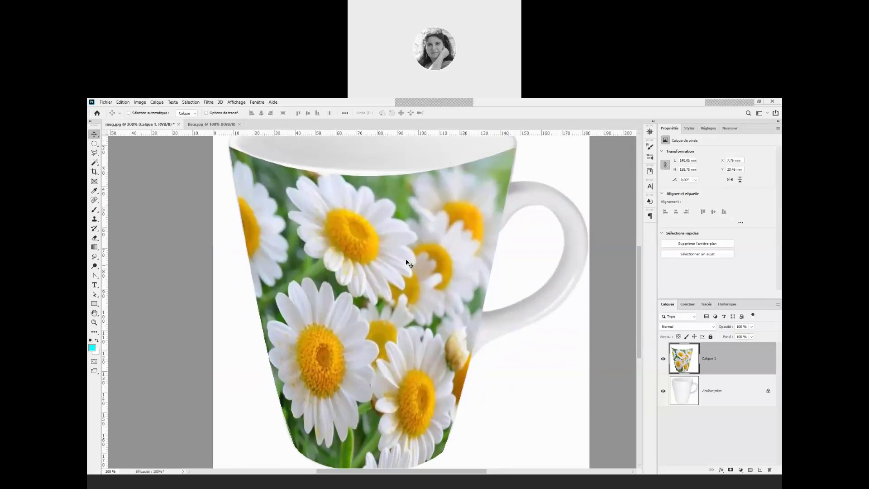
left_click(190, 102)
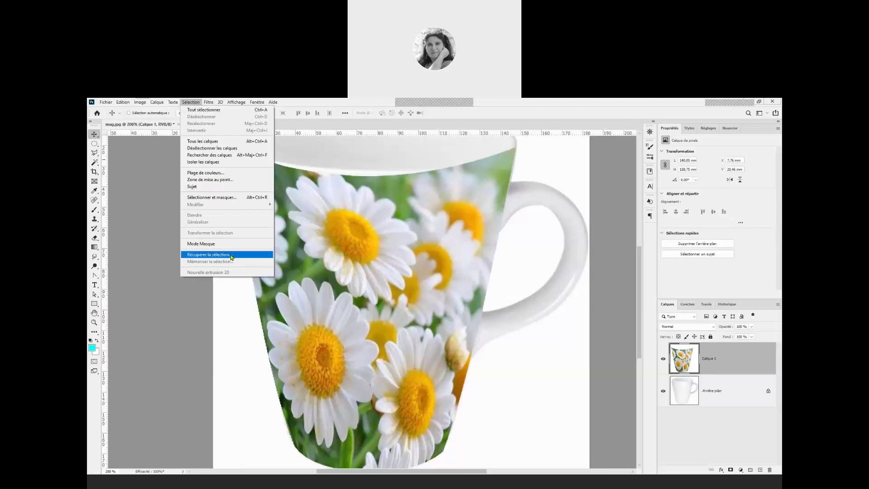
left_click(209, 255)
left_click(491, 198)
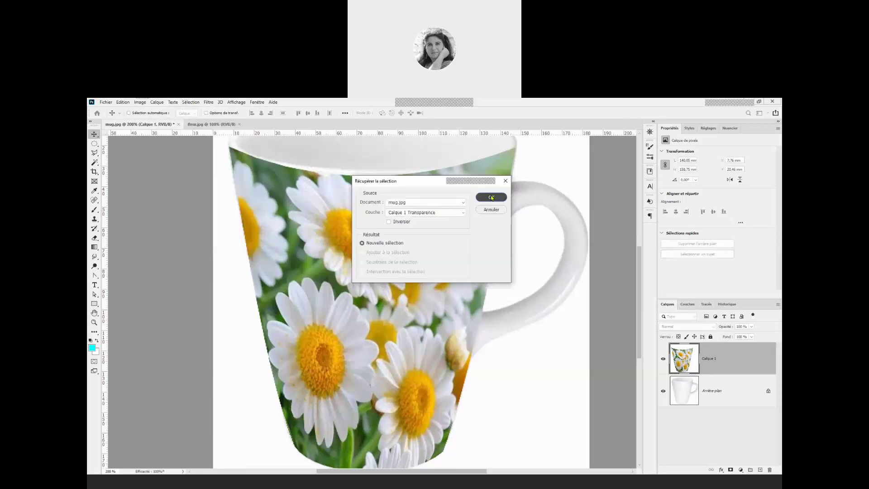
- Contract the selection around the daisy picture, accepting the proposed pixel amount
left_click(191, 102)
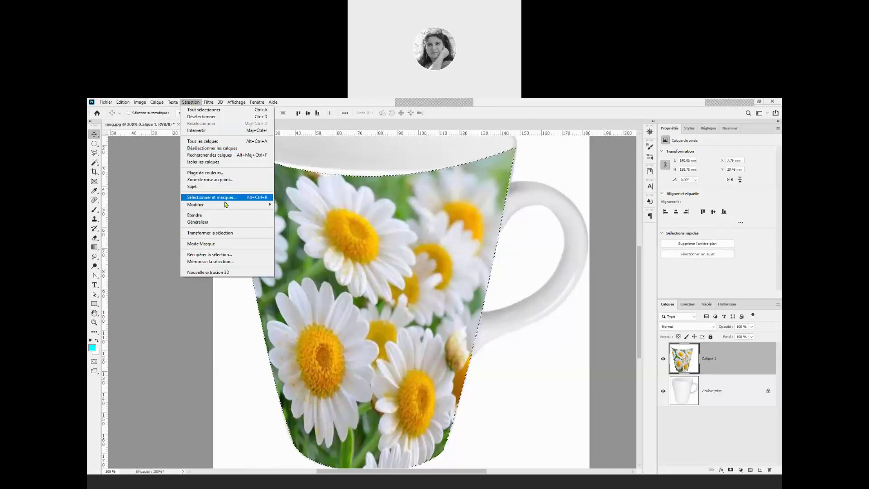
mouse_move(226, 205)
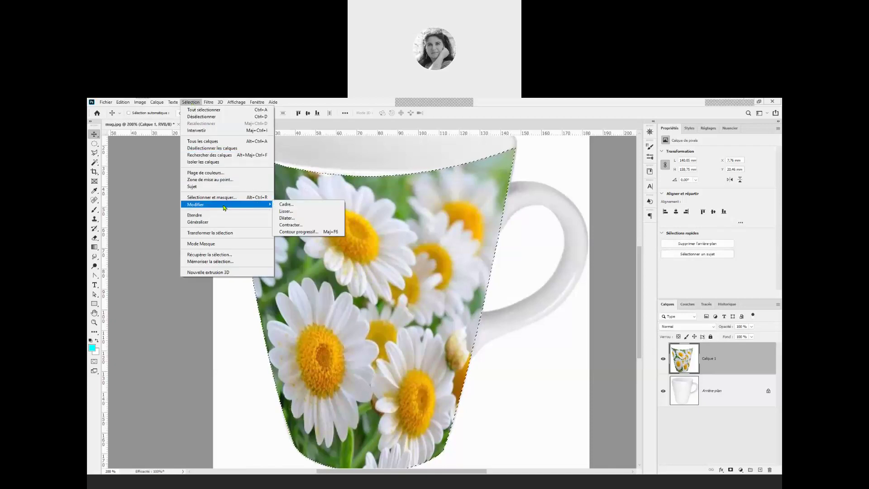
left_click(312, 226)
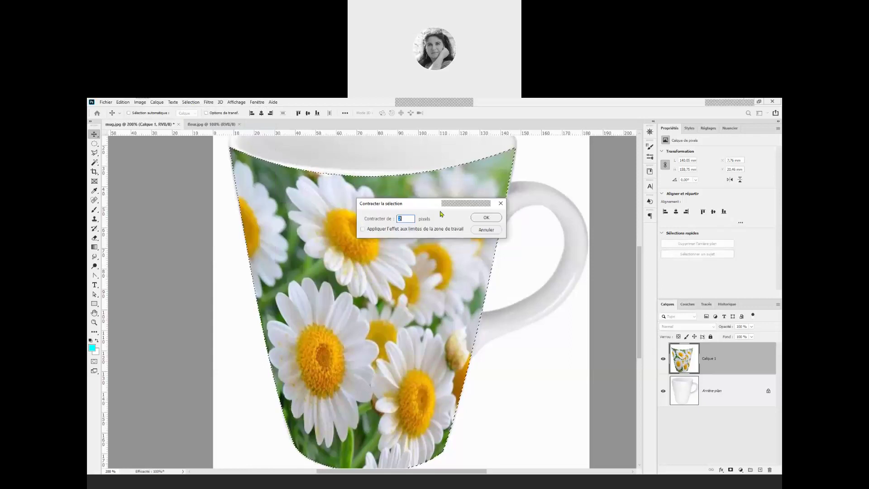
left_click(486, 219)
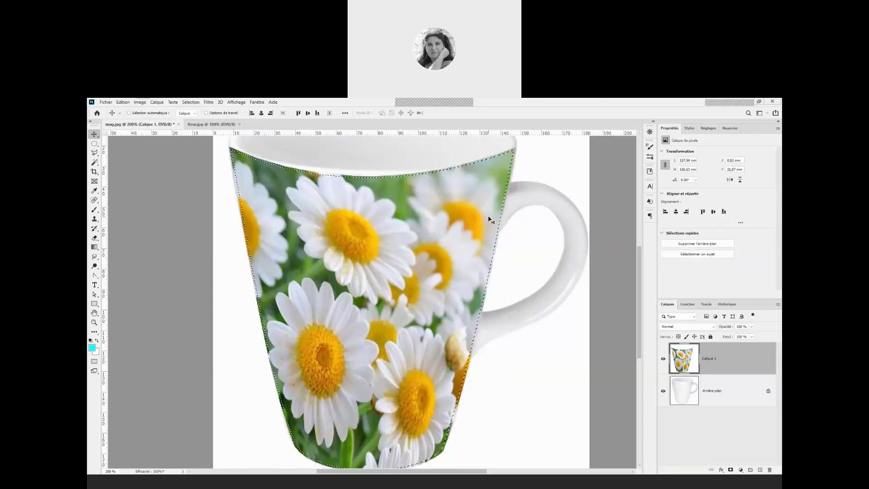
- Feather the selection around the daisy picture with a progressive contour, accepting the proposed radius
left_click(190, 102)
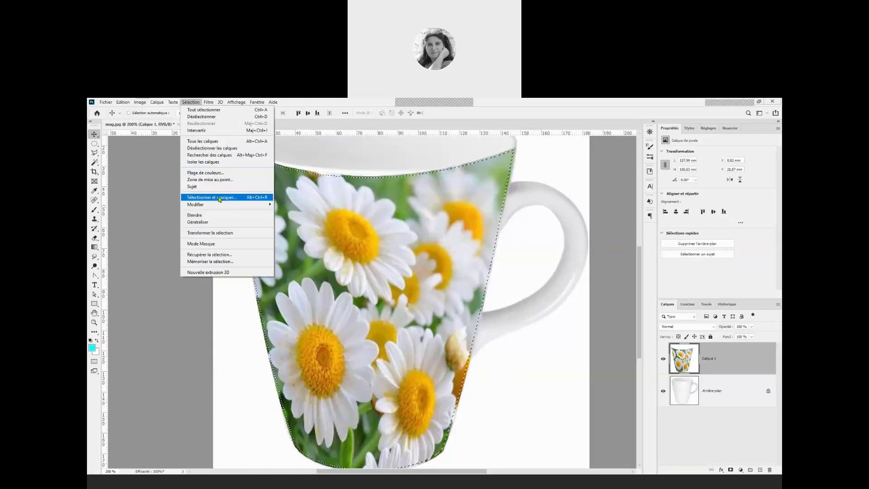
mouse_move(235, 205)
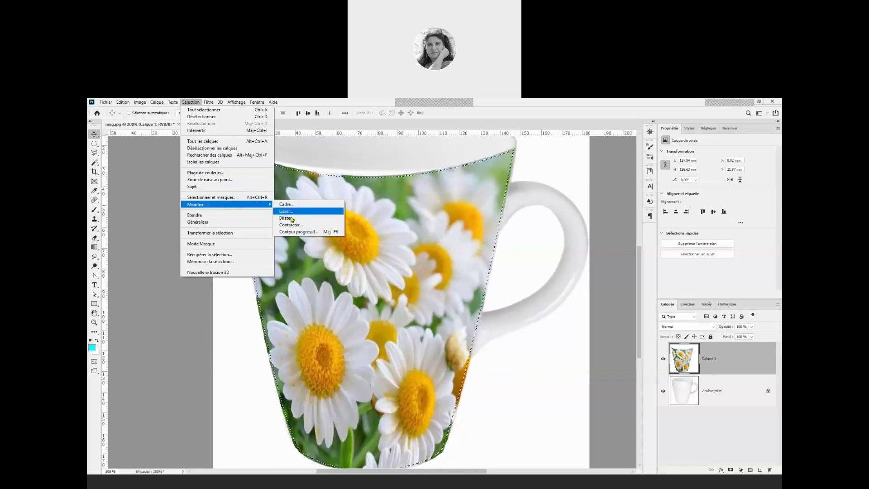
left_click(310, 232)
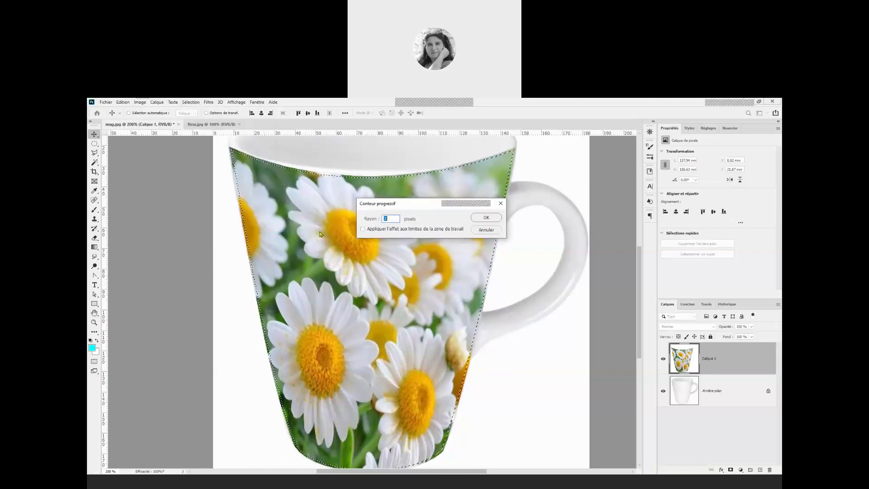
left_click(487, 217)
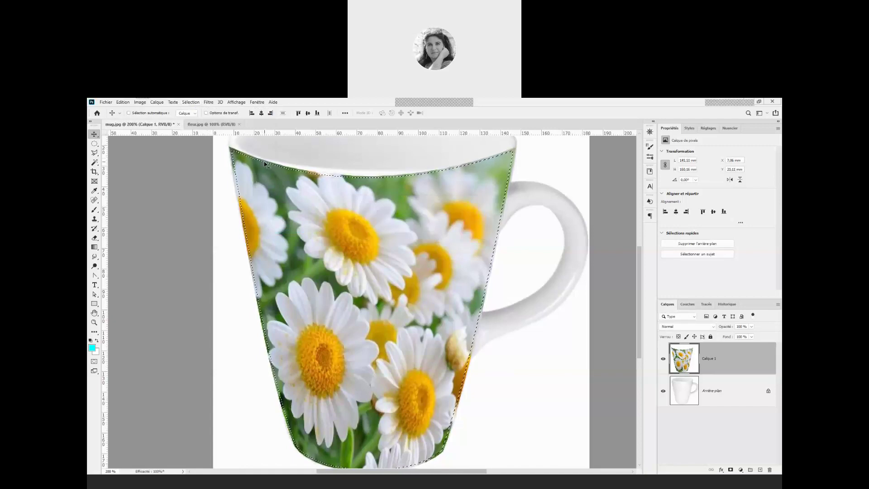
- Delete the outer rim of the daisy layer using the inverted selection, deselect, and compare the mug with the layer hidden and shown
left_click(194, 102)
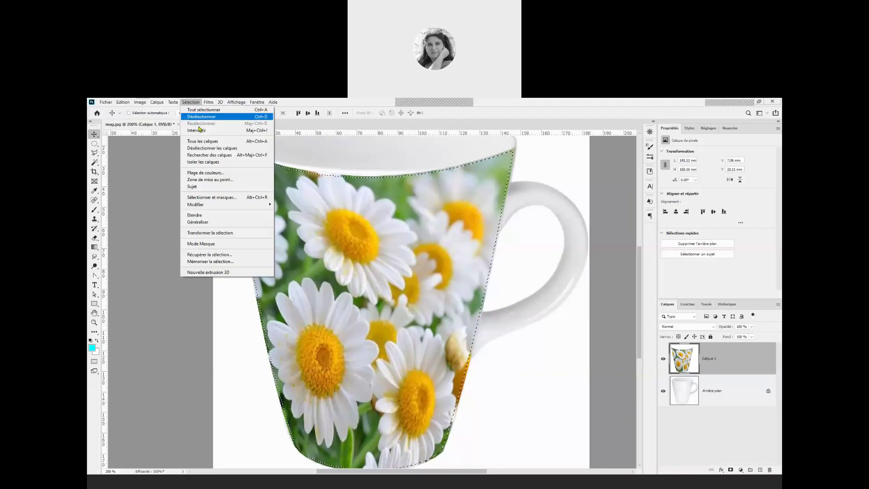
left_click(200, 131)
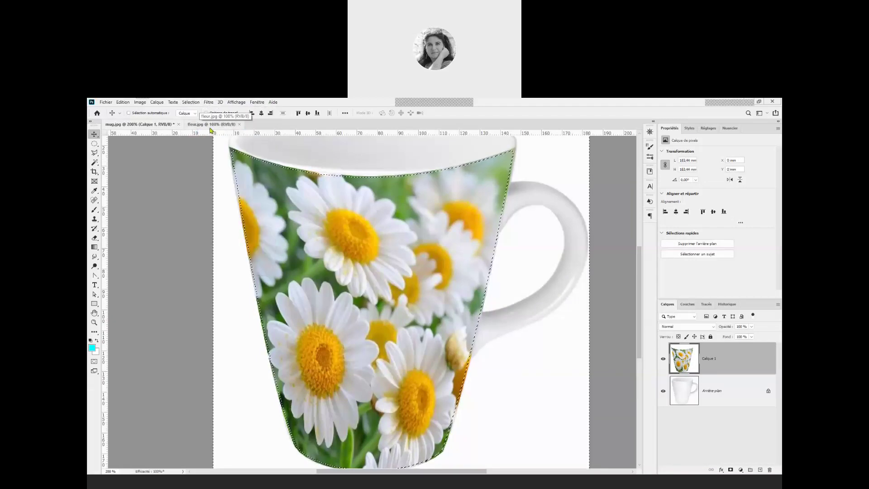
key("Delete")
key("ctrl")
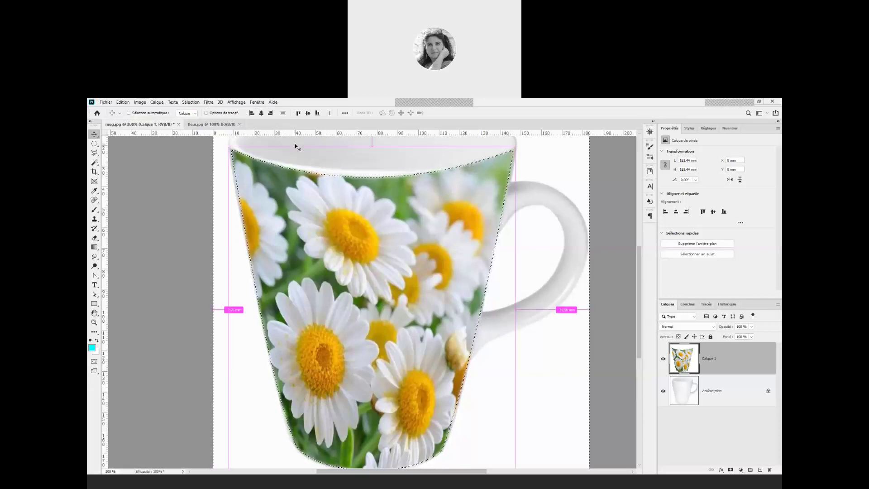
key("ctrl+d")
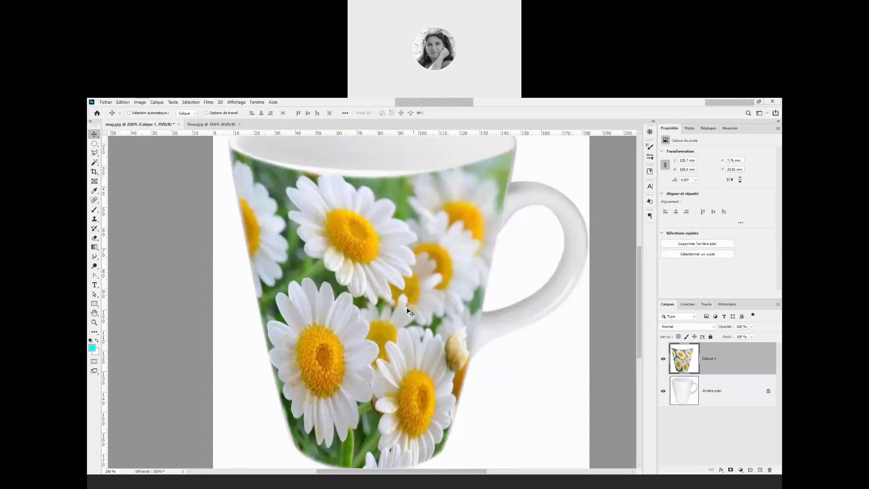
scroll(410, 311, "down", 1)
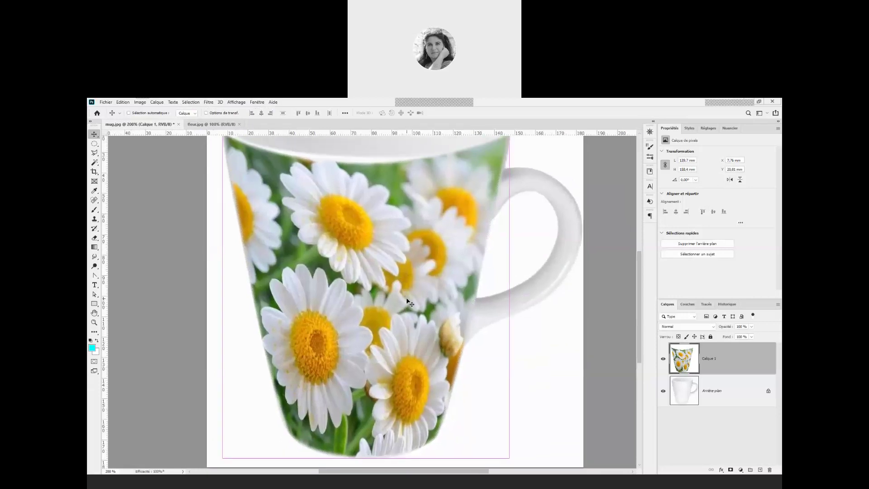
key("ctrl+minus")
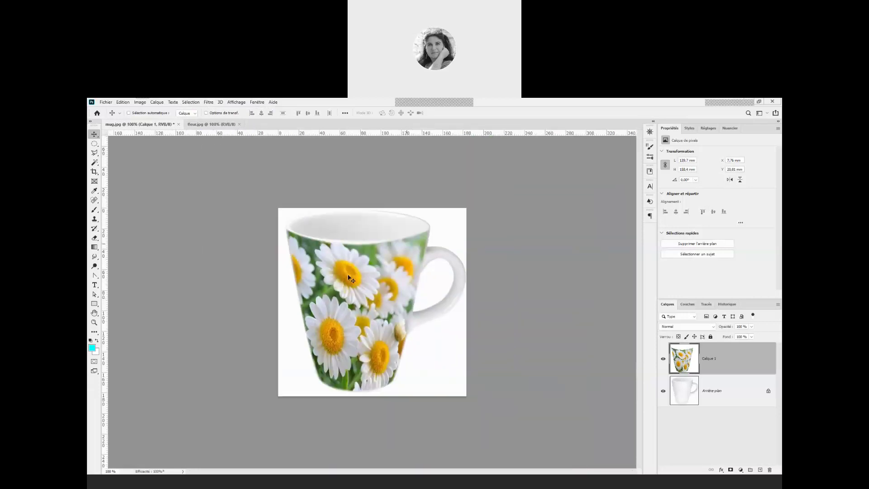
left_click(663, 358)
left_click(663, 359)
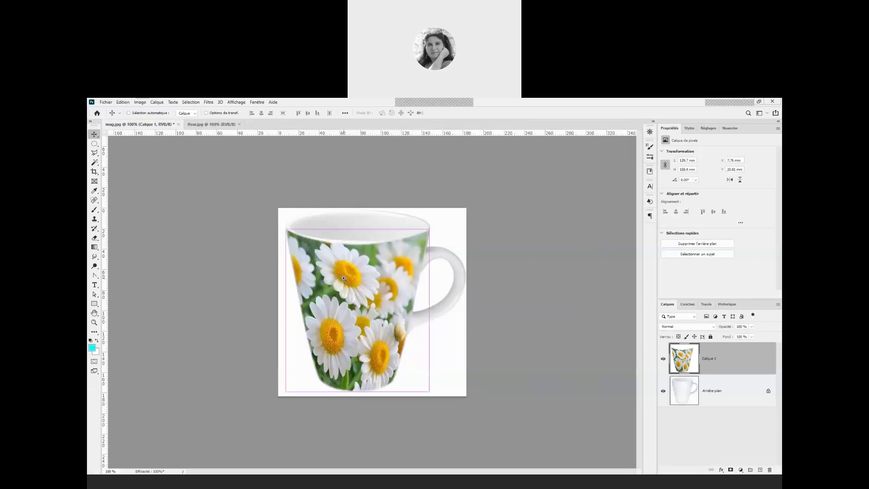
- Set the blending mode of Calique 1 to Densité linéaire + and compare the mug with the layer hidden and shown
key("ctrl+plus")
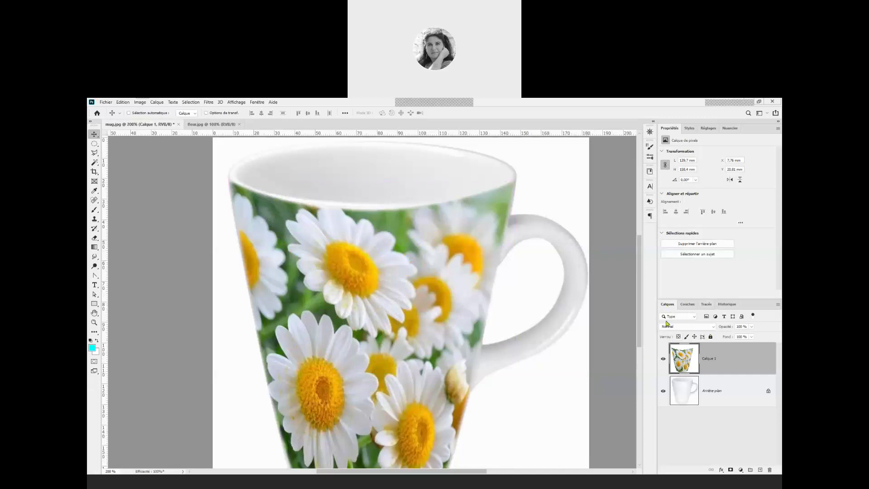
left_click(709, 327)
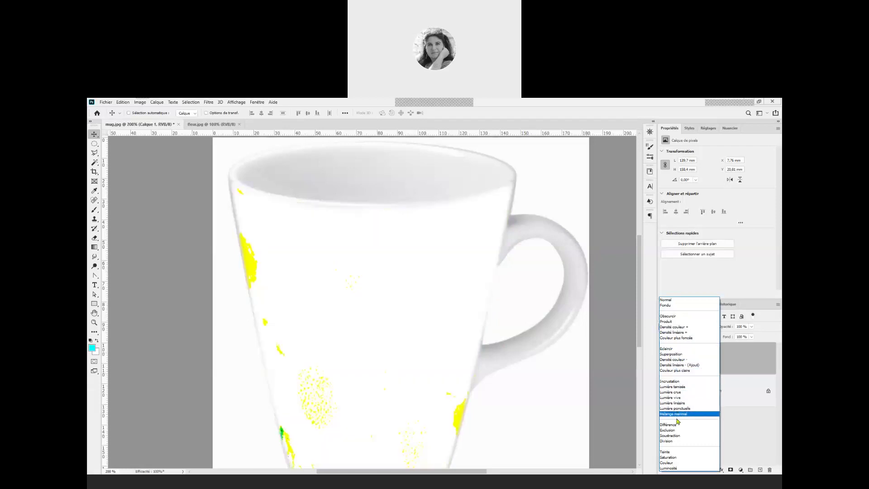
left_click(675, 333)
left_click(662, 361)
left_click(662, 361)
key("ctrl+minus")
key("ctrl+minus")
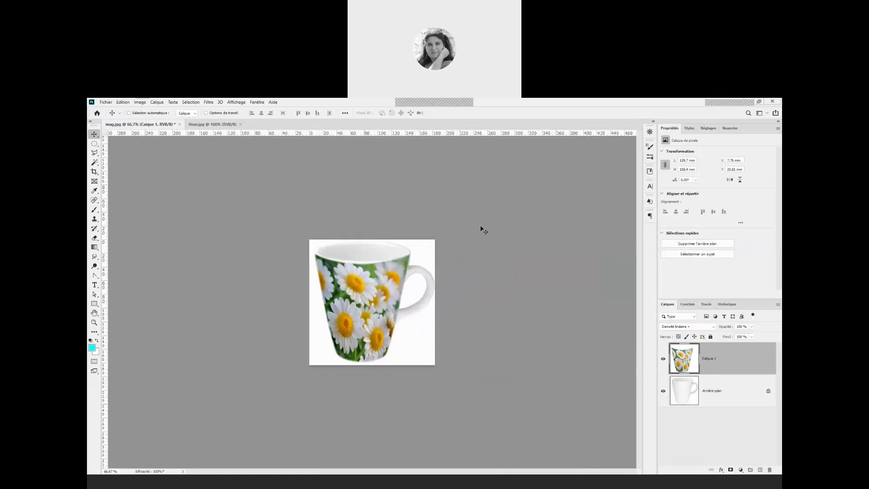
mouse_move(450, 104)
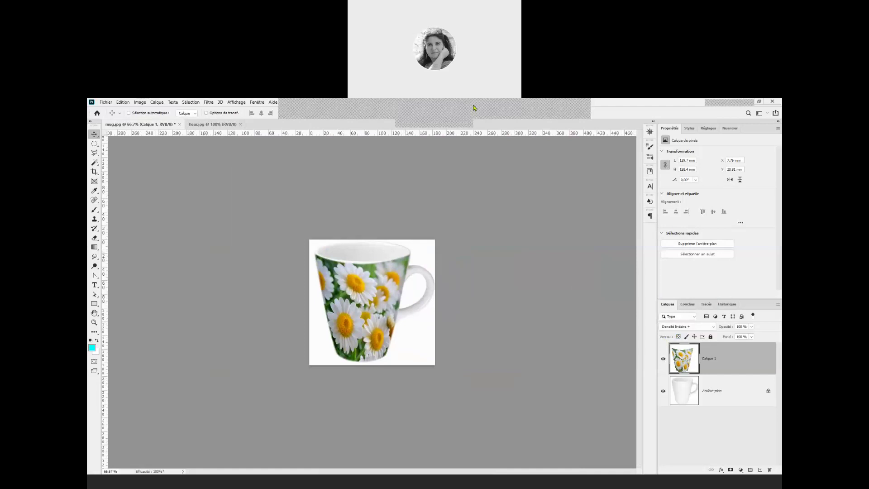